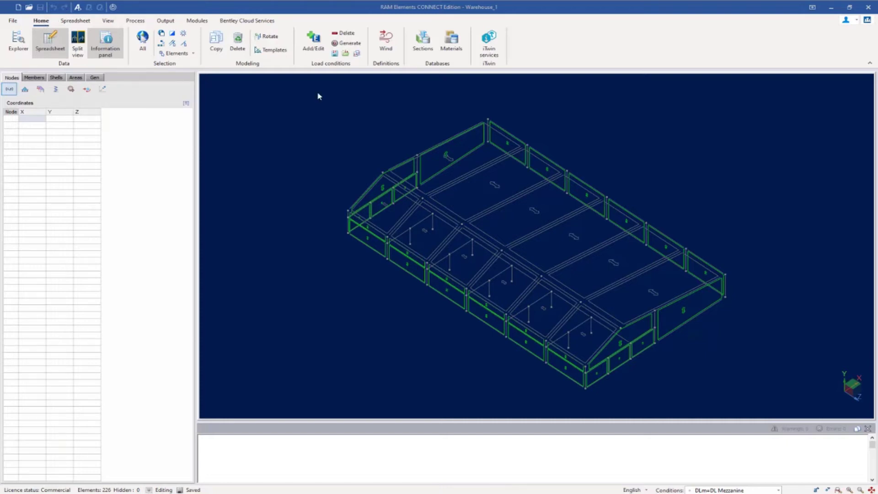
Open the wind load definitions and review the default definition's general parameters, from basic wind speed to directionality factor
left_click(389, 45)
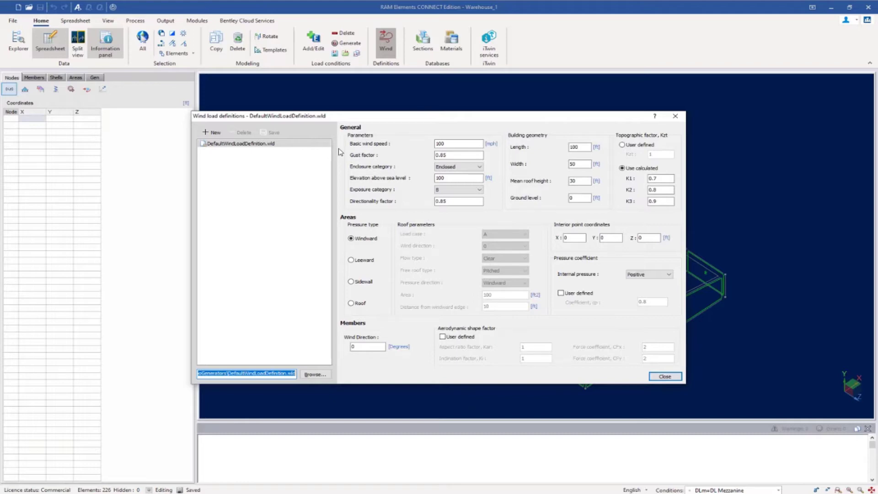
double_click(452, 143)
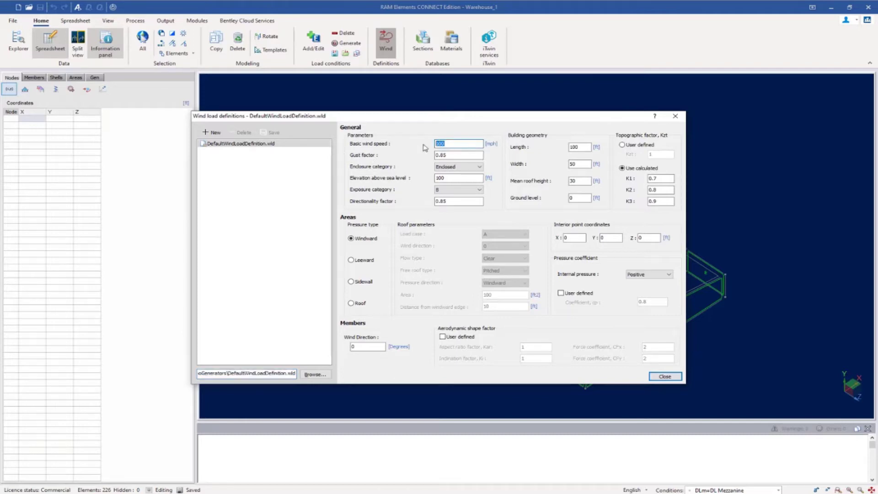
double_click(448, 155)
left_click(444, 169)
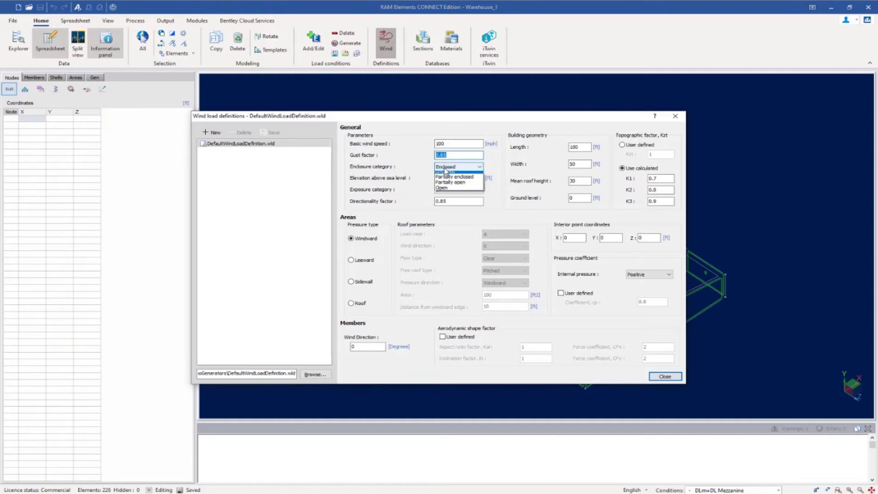
left_click(445, 174)
left_click(451, 178)
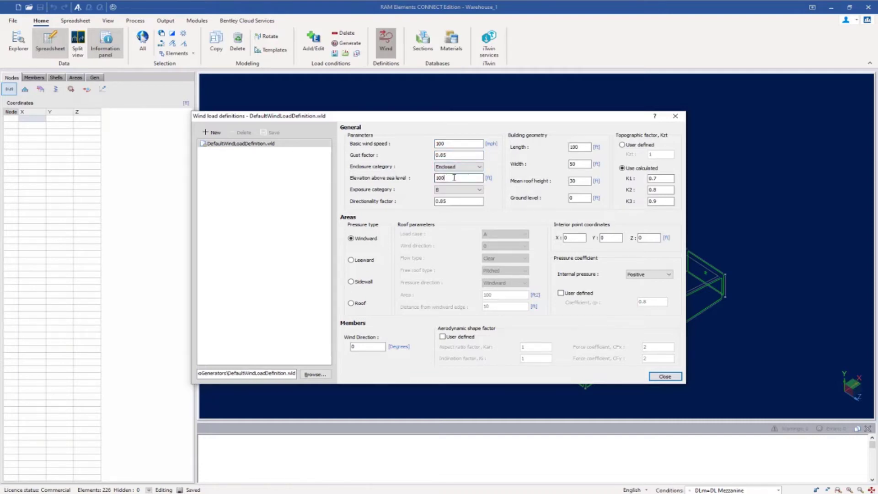
left_click(450, 190)
left_click(448, 191)
left_click(452, 201)
Set the wind definition's building geometry to length 99 ft, width 168 ft and mean roof height 22 ft
double_click(584, 147)
type("99")
key("Tab")
type("168")
double_click(579, 182)
type("212")
key("BackSpace")
key("BackSpace")
type("2")
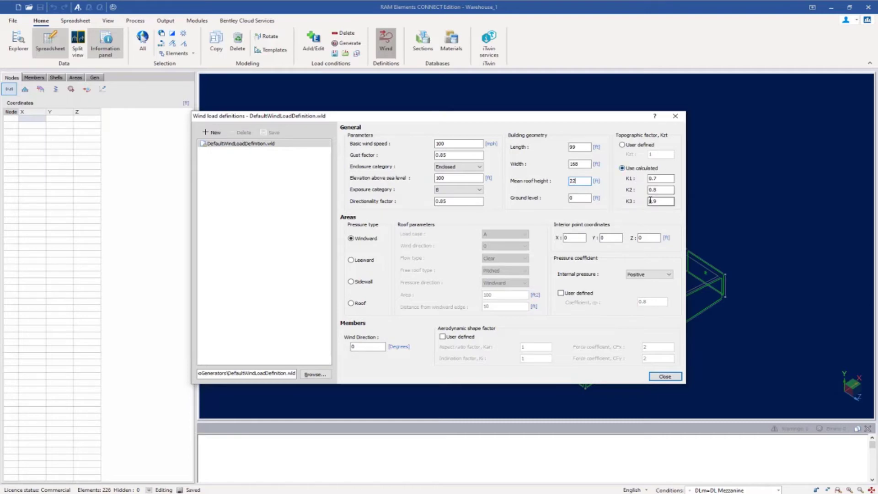
Use a user-defined topographic factor Kzt of 1, interior point coordinates X 84, Y 11, Z 50 ft, and positive internal pressure
left_click(628, 145)
double_click(660, 154)
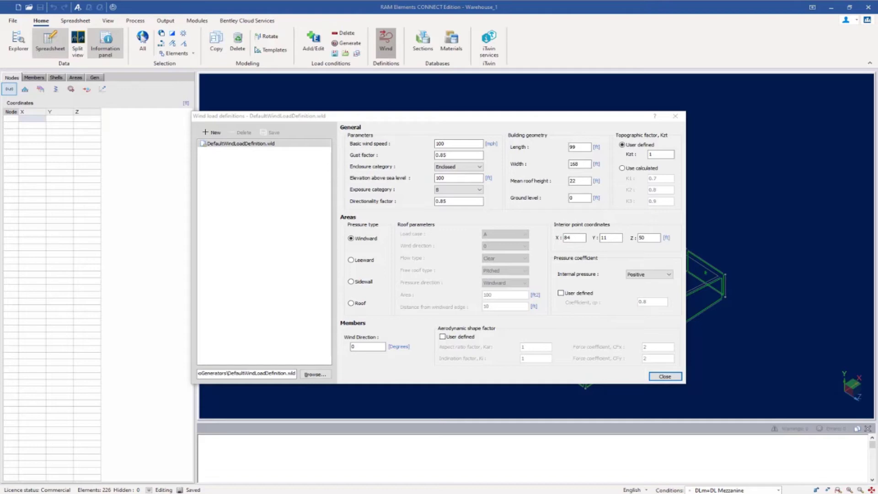
left_click(659, 275)
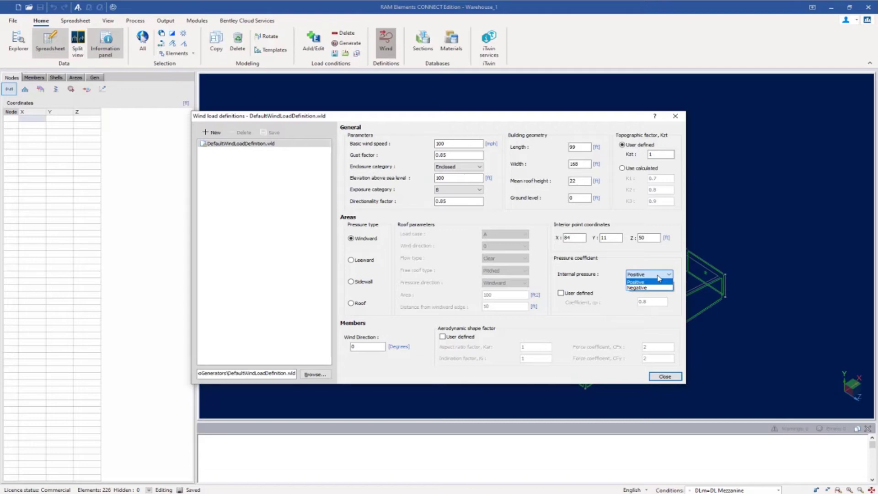
left_click(660, 278)
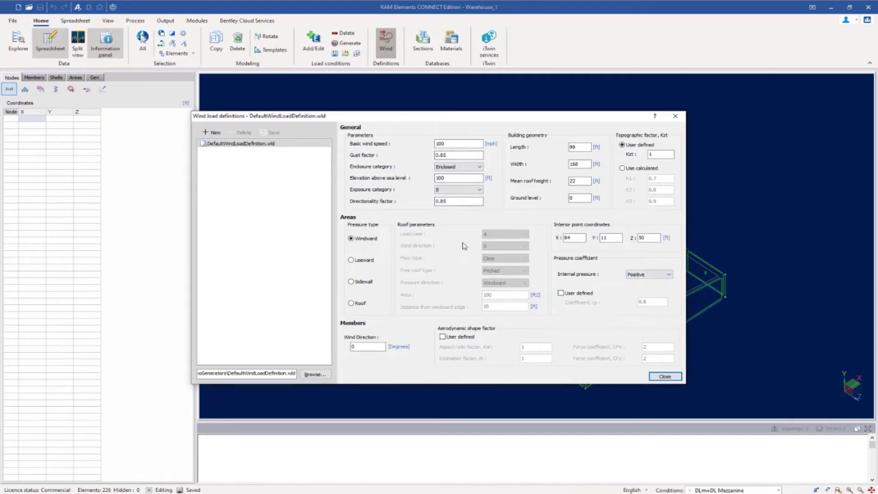
Create a new wind load definition named Windward X from the current windward settings
left_click(211, 133)
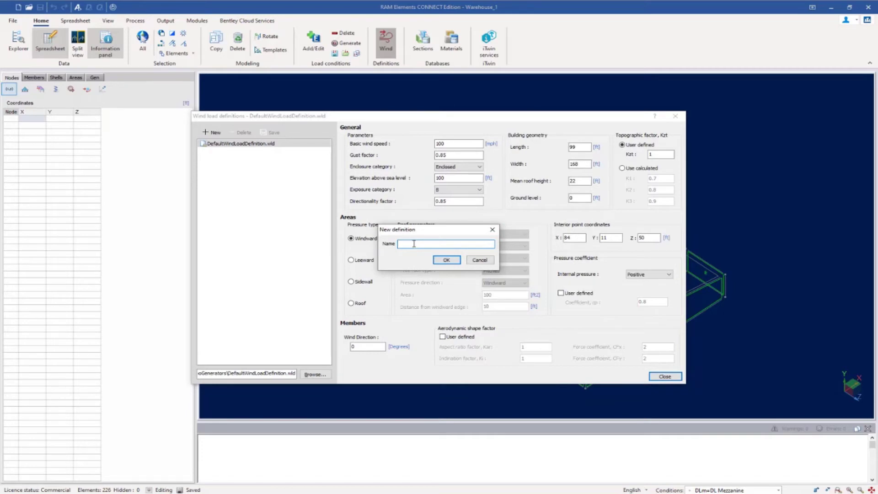
type("Windward X")
left_click(445, 260)
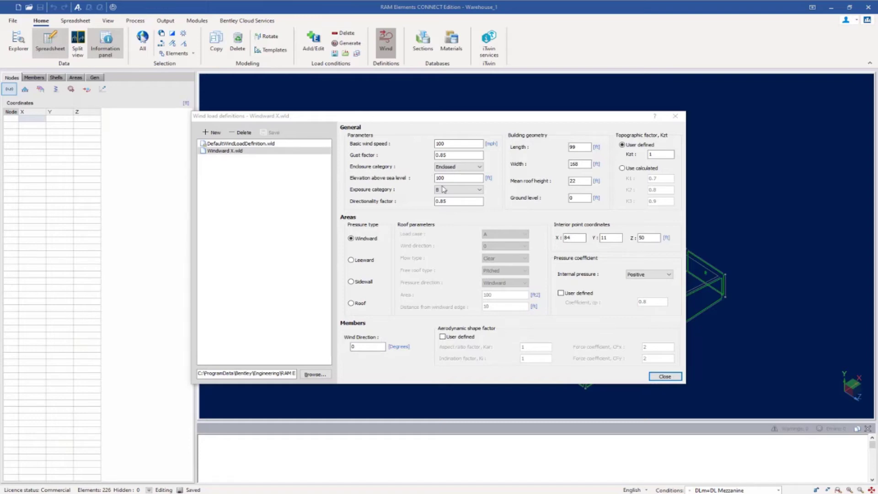
Change the area pressure type to Leeward and create a new definition named Leeward X
left_click(351, 260)
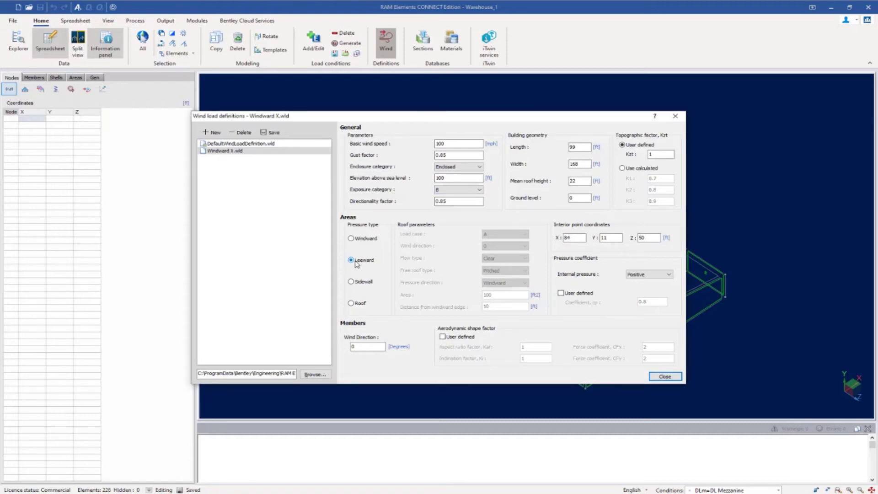
left_click(210, 133)
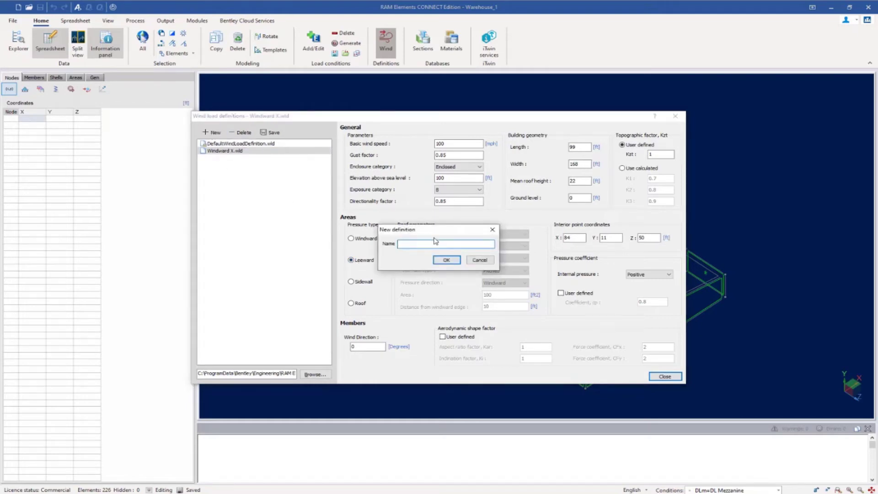
type("Leeward X")
left_click(447, 260)
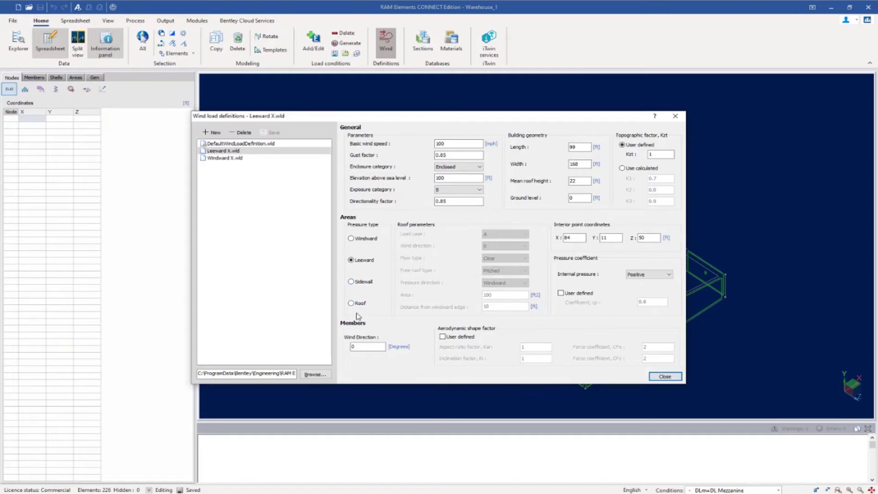
Change the area pressure type to Sidewall, create a definition named Sidewall X, and close the wind load definitions
left_click(356, 286)
left_click(209, 134)
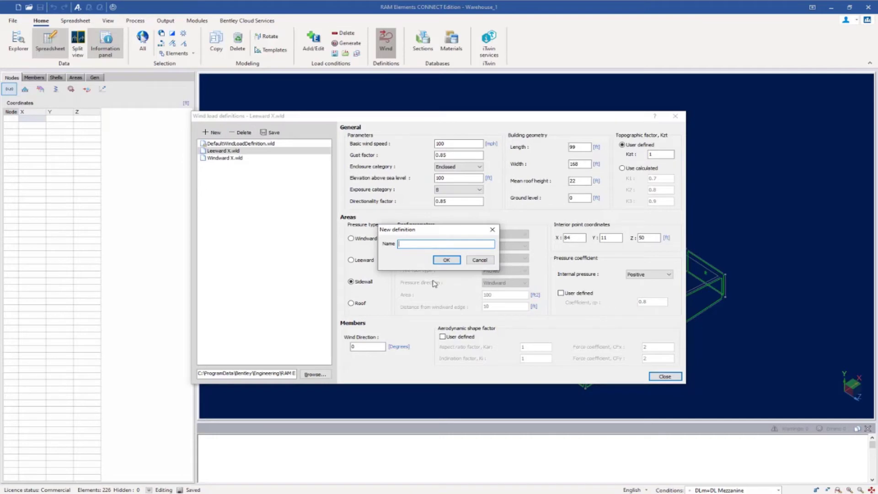
type("Sidewall X")
left_click(440, 263)
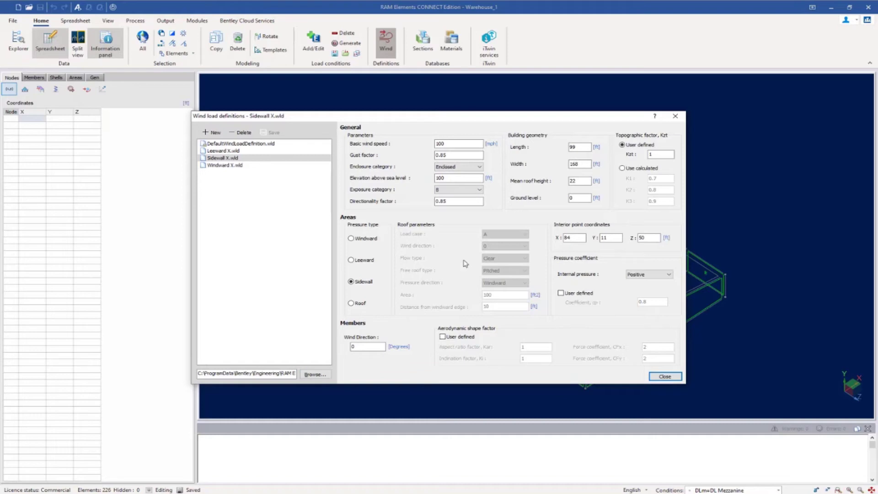
left_click(666, 377)
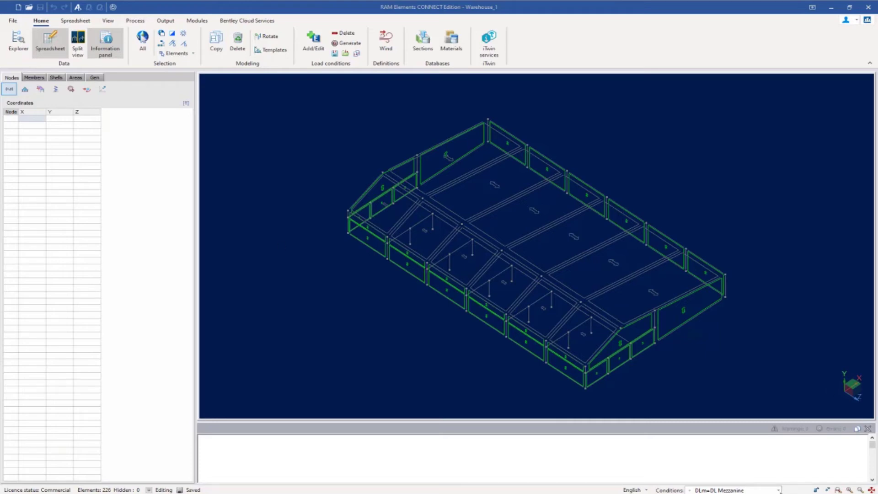
Make WLX1 the active load condition and select all wall areas described as Windward, listing them in the areas spreadsheet
left_click(779, 490)
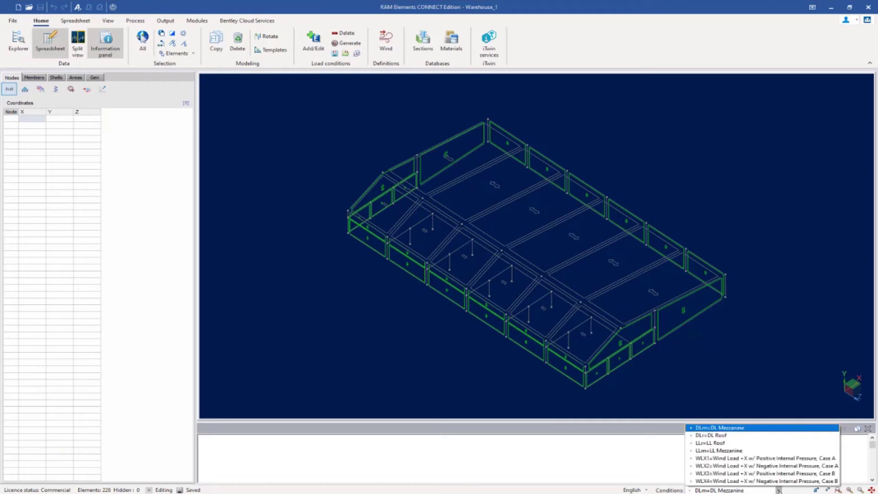
left_click(724, 459)
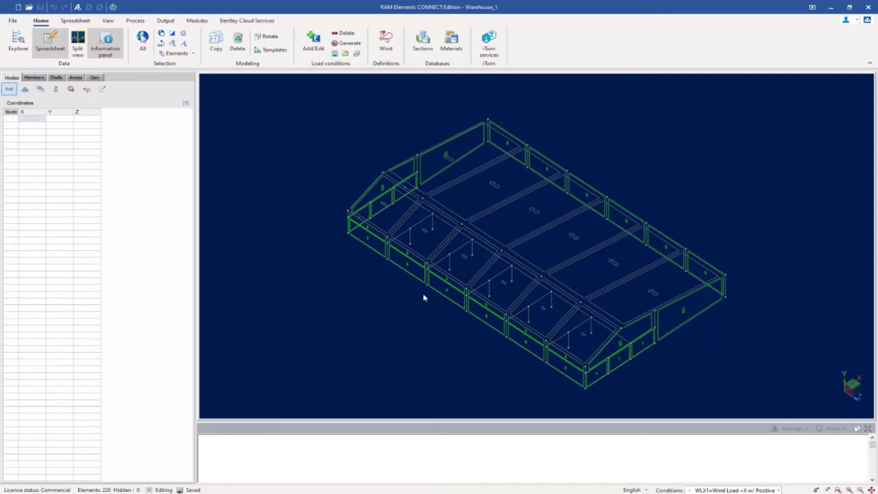
left_click(436, 287)
left_click(163, 46)
left_click(76, 77)
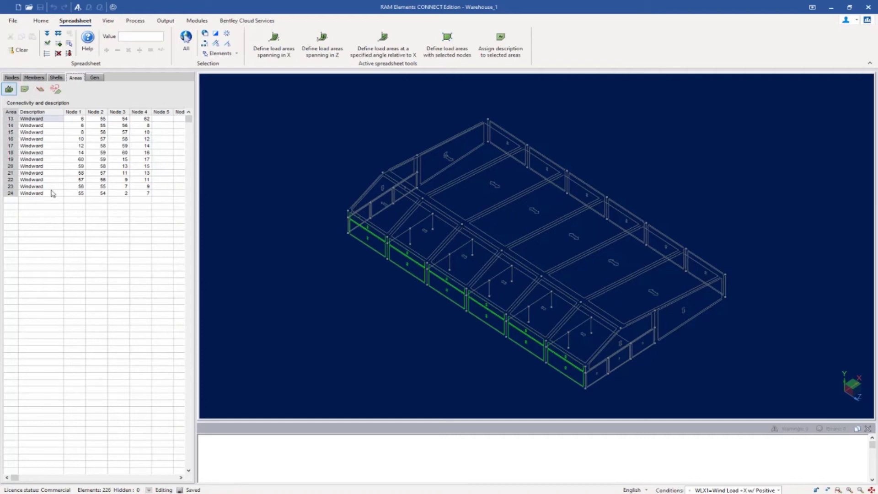
Show the selected areas' surface loads and choose the Windward X definition for the wind pressure assignment
left_click(23, 90)
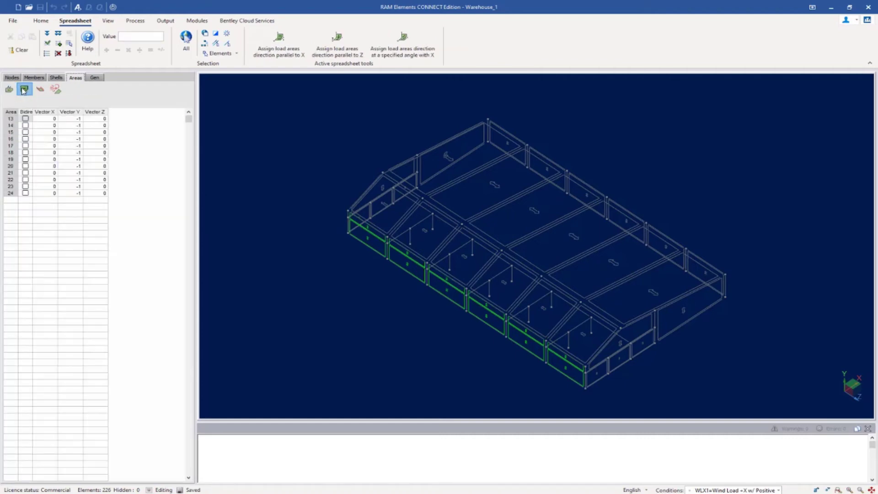
left_click(40, 93)
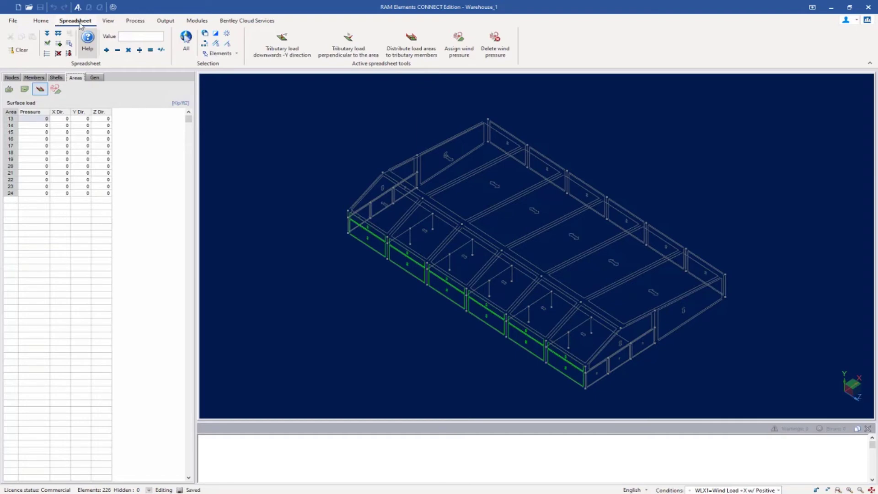
left_click(459, 51)
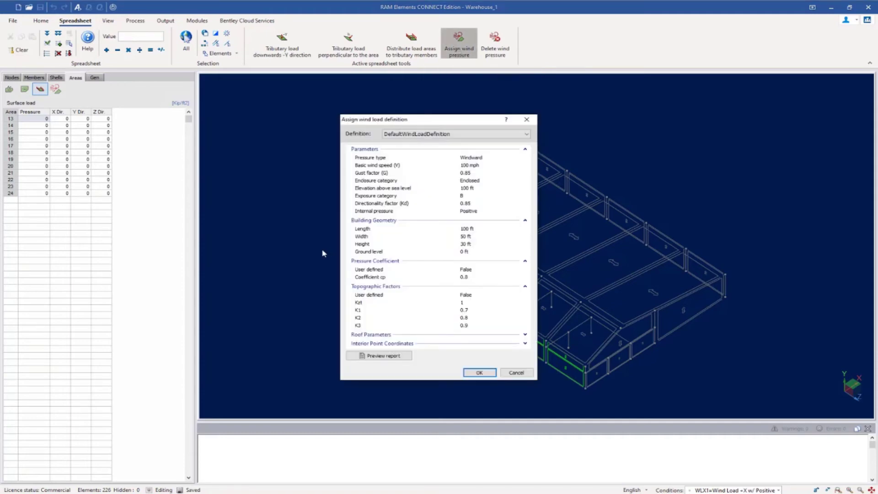
left_click(408, 134)
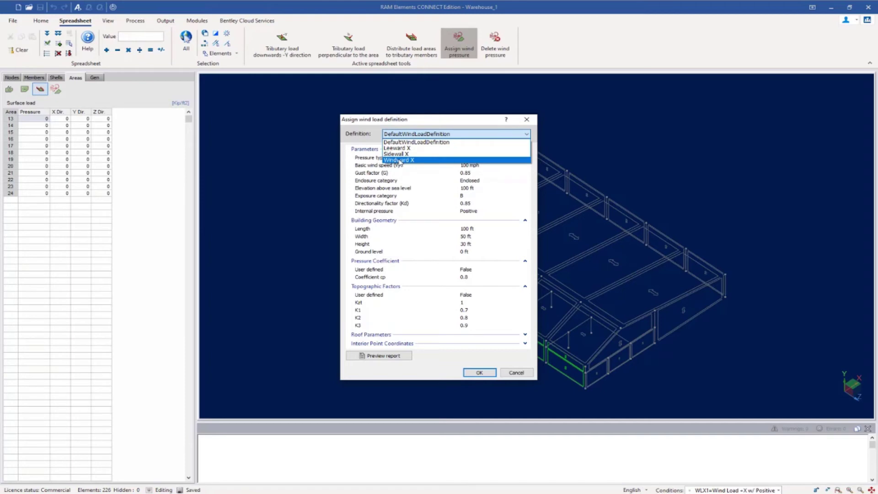
left_click(399, 161)
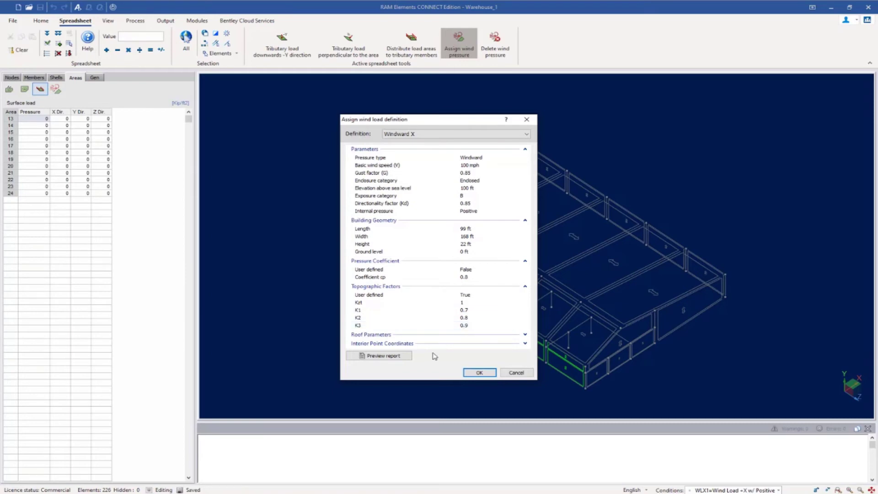
Preview the Windward X wind load report and examine its parameters and the calculated pressures per area
left_click(378, 356)
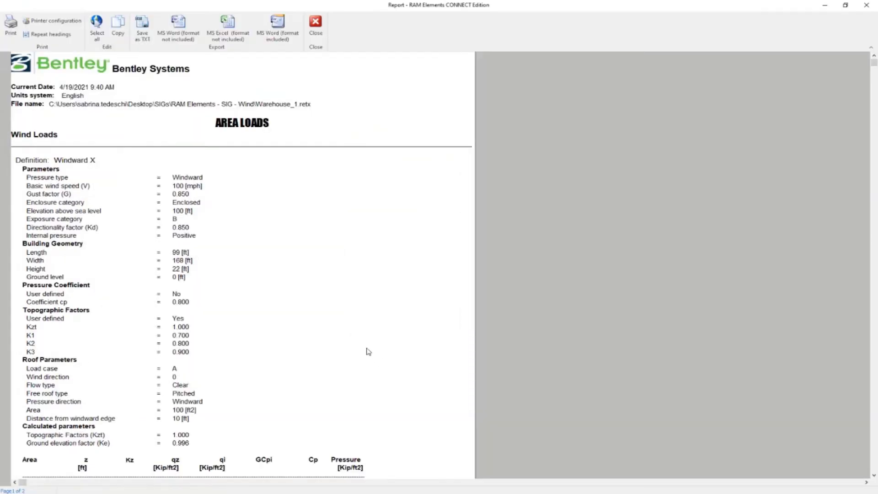
scroll(369, 352, "down", 1)
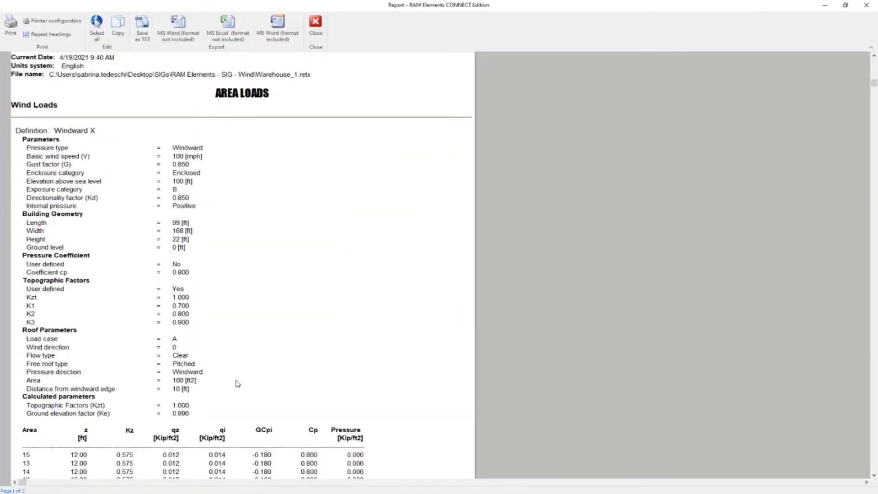
scroll(440, 329, "down", 4)
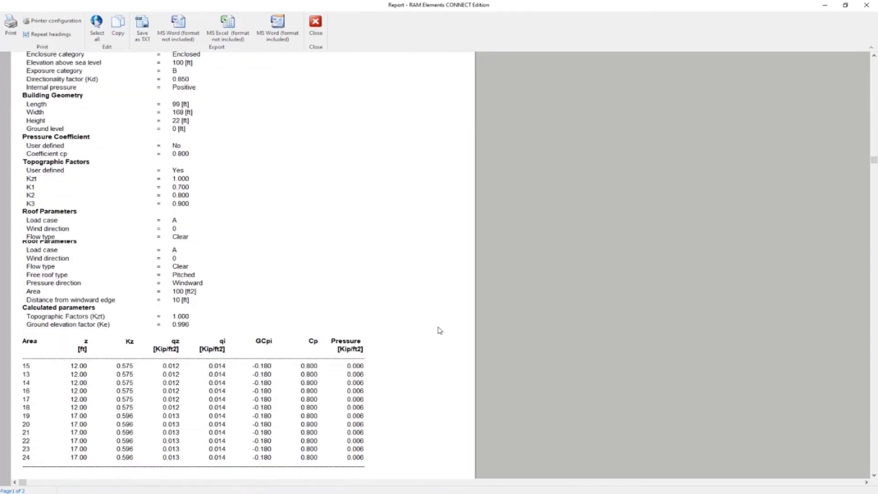
scroll(440, 330, "down", 2)
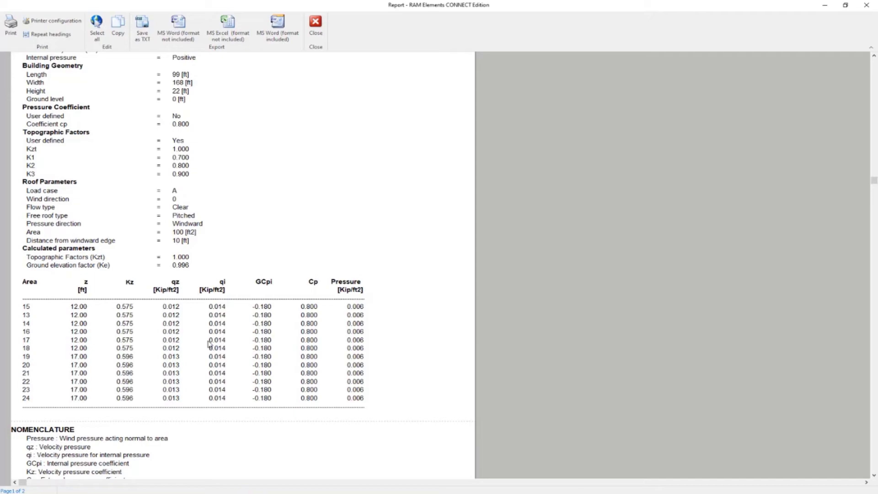
left_click(316, 24)
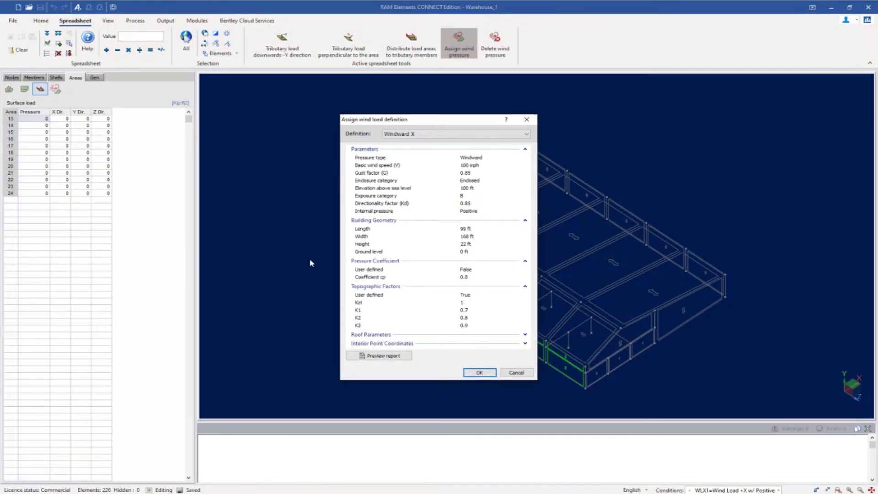
Apply the Windward X pressure to the selected areas and check their assigned wind load definitions and surface loads
left_click(480, 373)
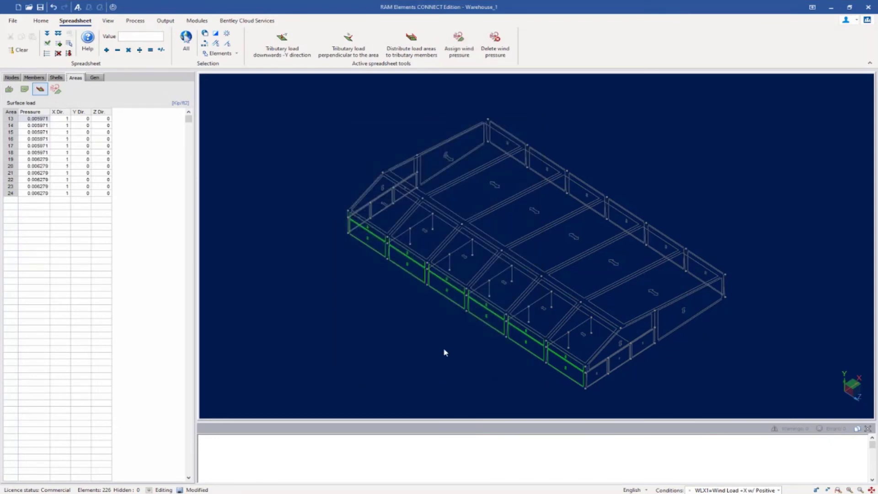
left_click(55, 89)
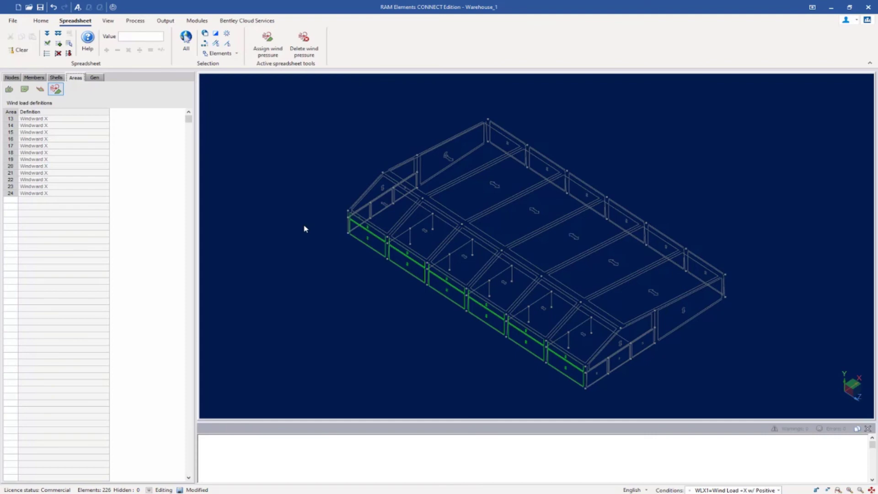
left_click(39, 90)
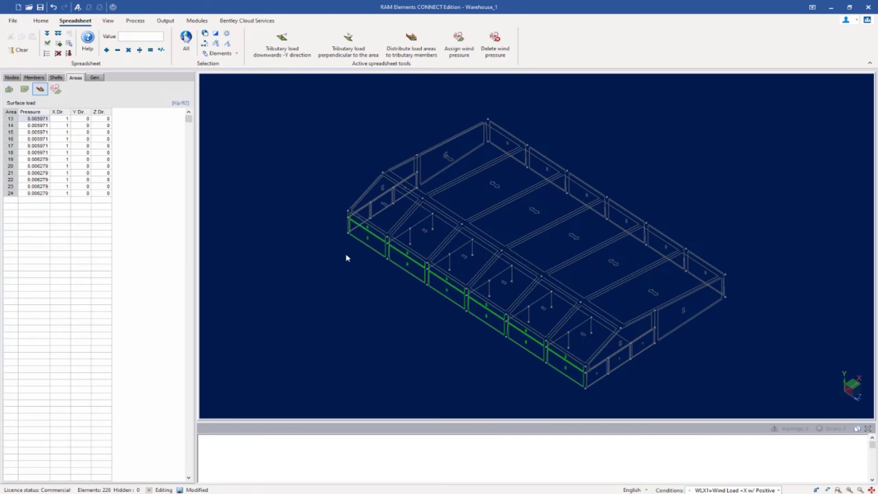
Distribute the windward area loads to the tributary members and show the distributed loads on the model
left_click(418, 54)
left_click_drag(786, 349, 788, 402)
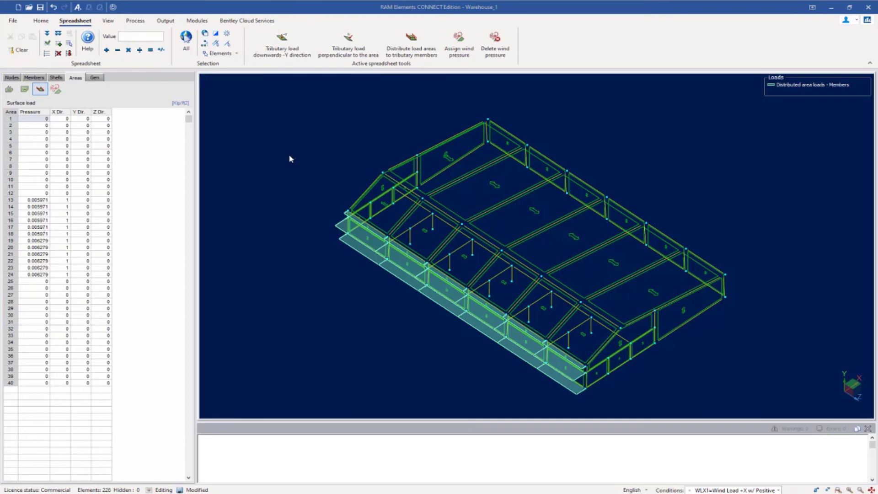
Select all areas of the long wall opposite the windward wall (areas 25 to 30) and assign them the Leeward X wind load definition
left_click(499, 133)
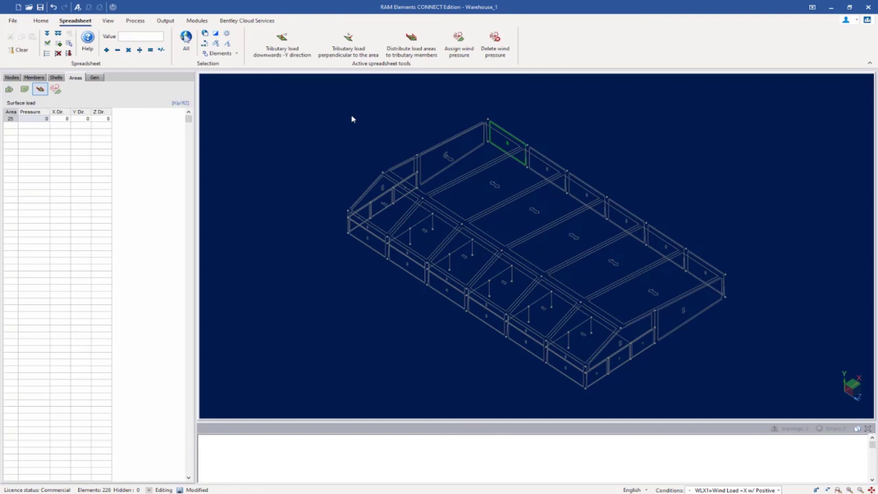
left_click(205, 43)
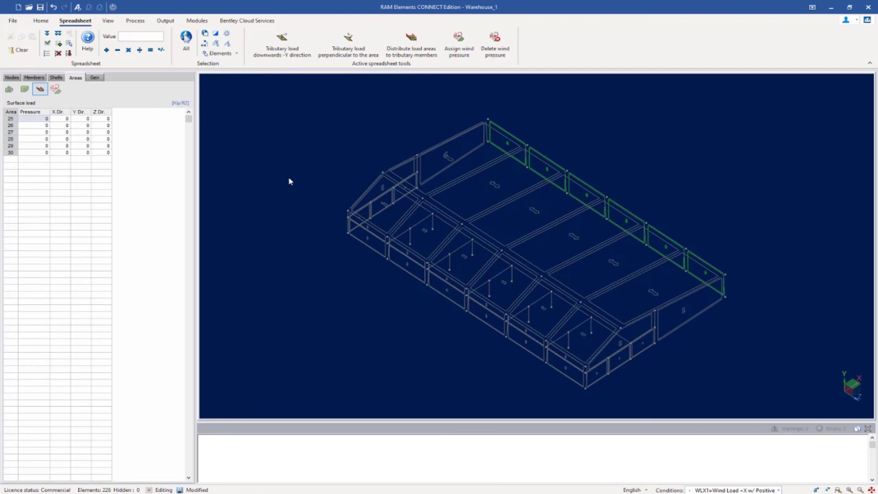
left_click(459, 52)
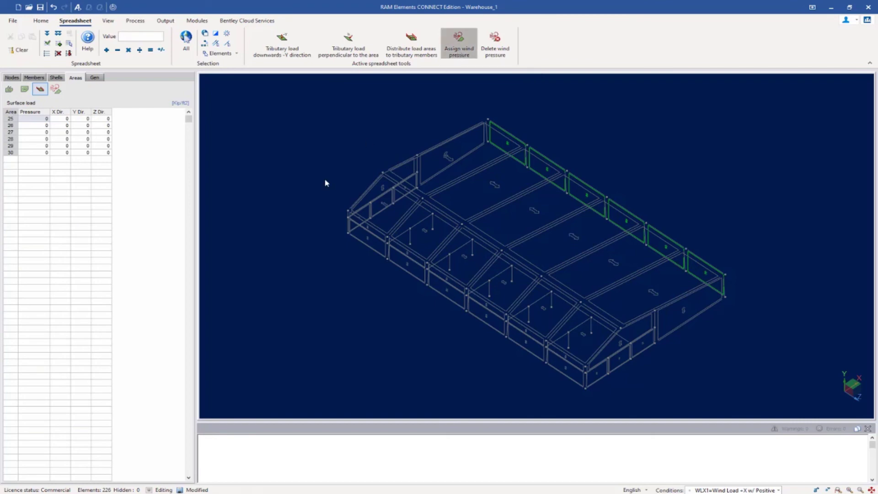
left_click(395, 137)
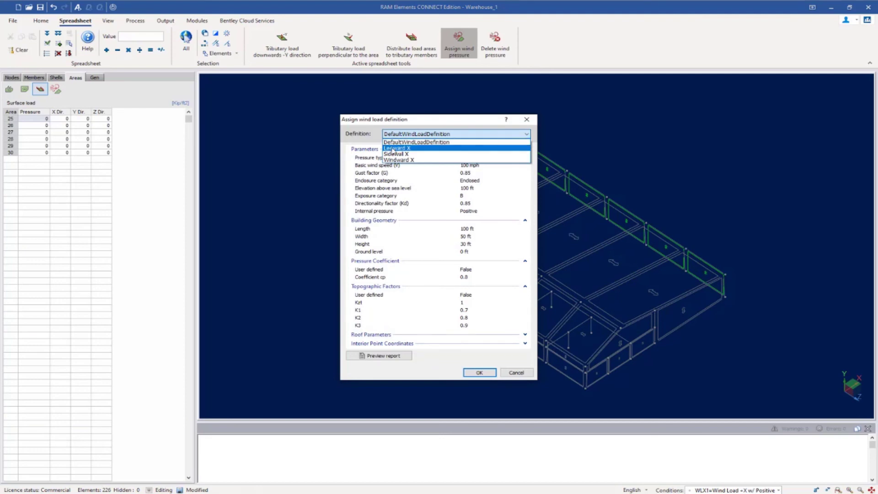
left_click(392, 149)
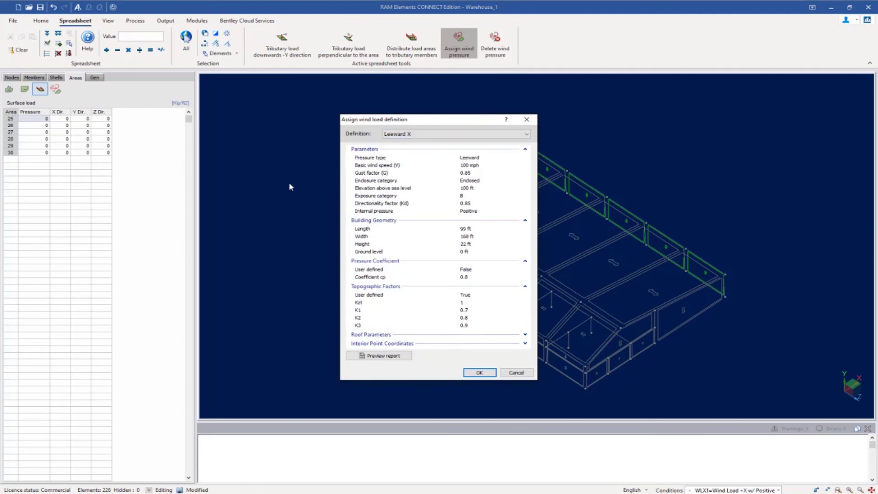
left_click(478, 373)
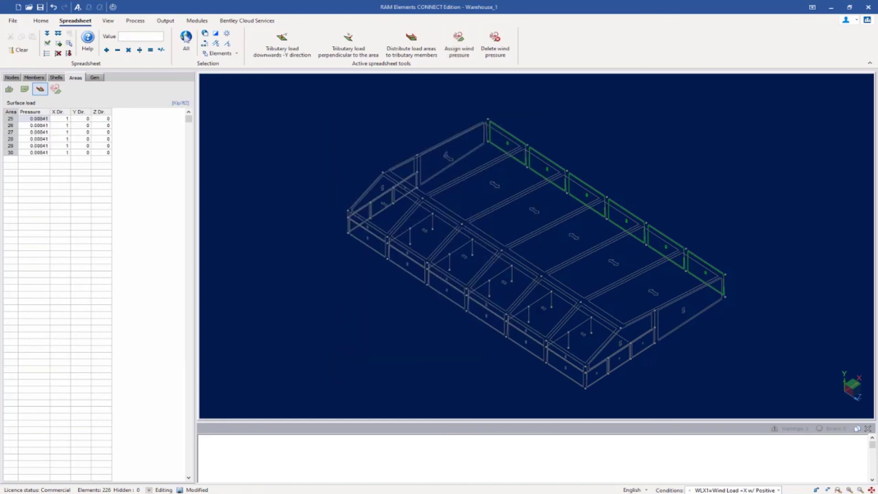
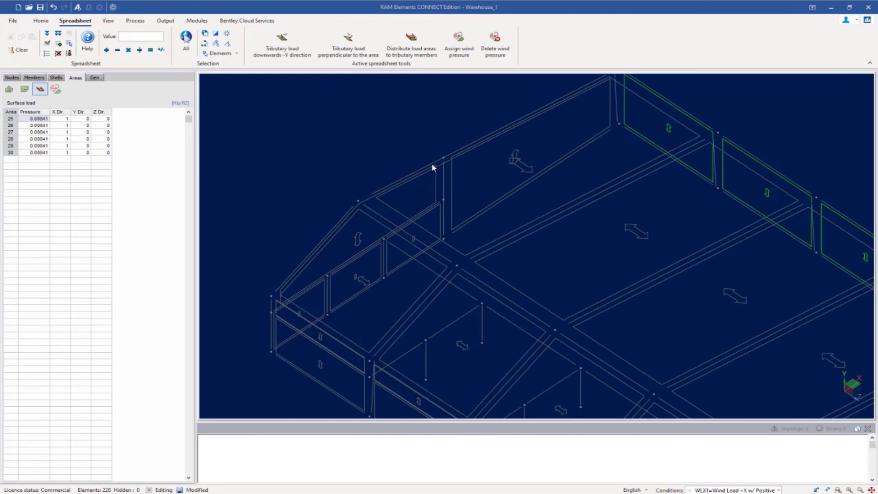
Select all areas of the far gable end wall (areas 36 to 40) and assign them the Sidewall X wind load definition
key("Escape")
left_click(434, 170)
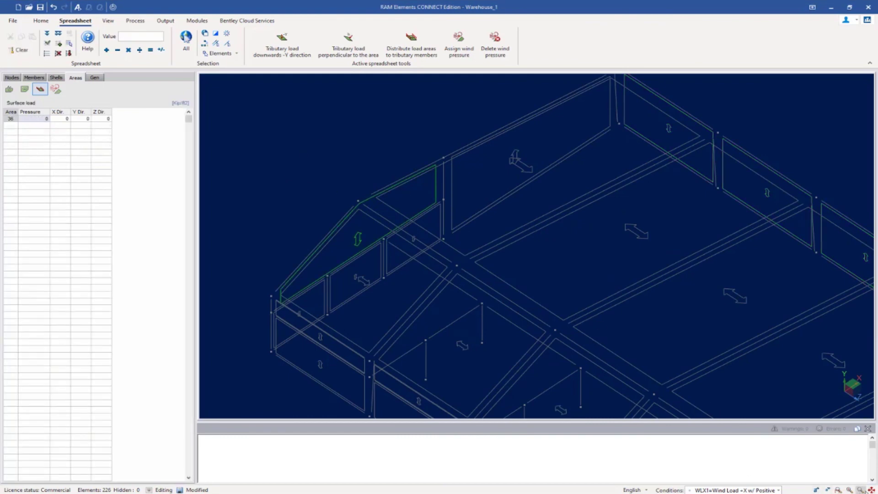
left_click(861, 490)
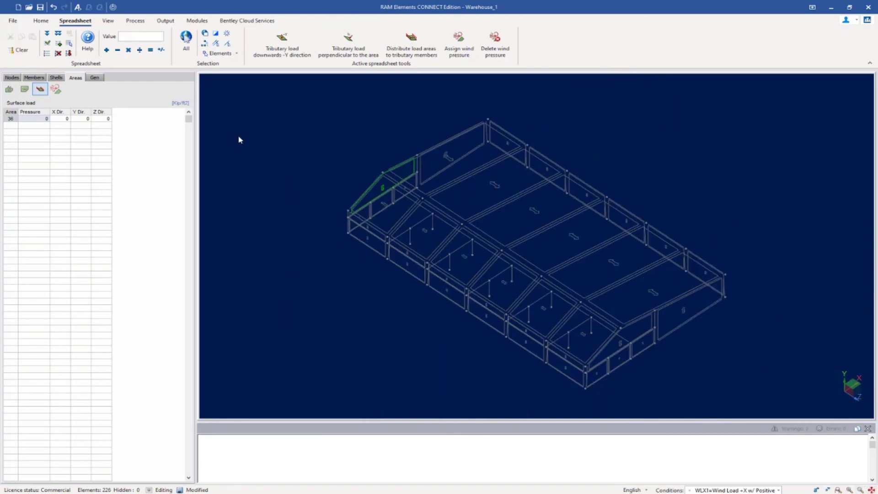
left_click(205, 44)
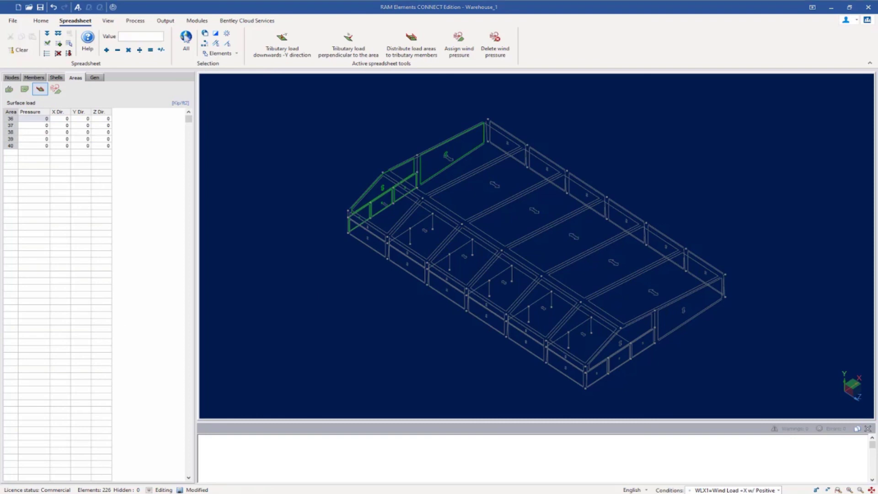
left_click(454, 48)
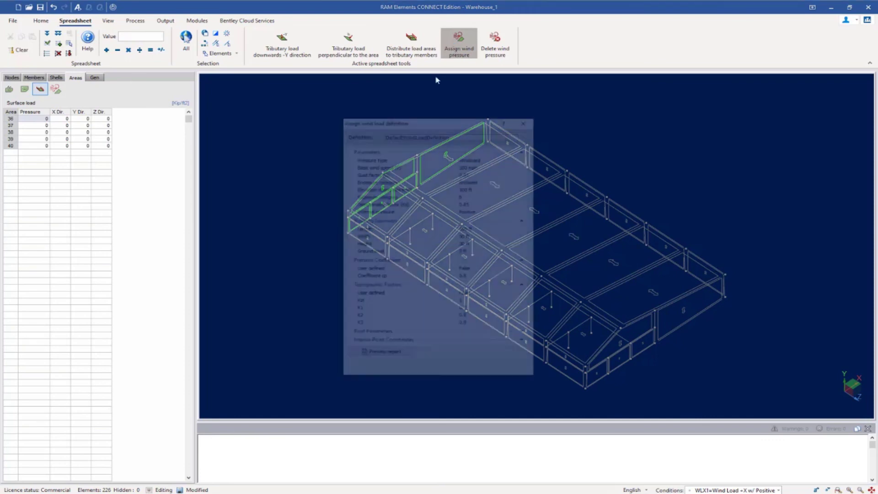
left_click(398, 134)
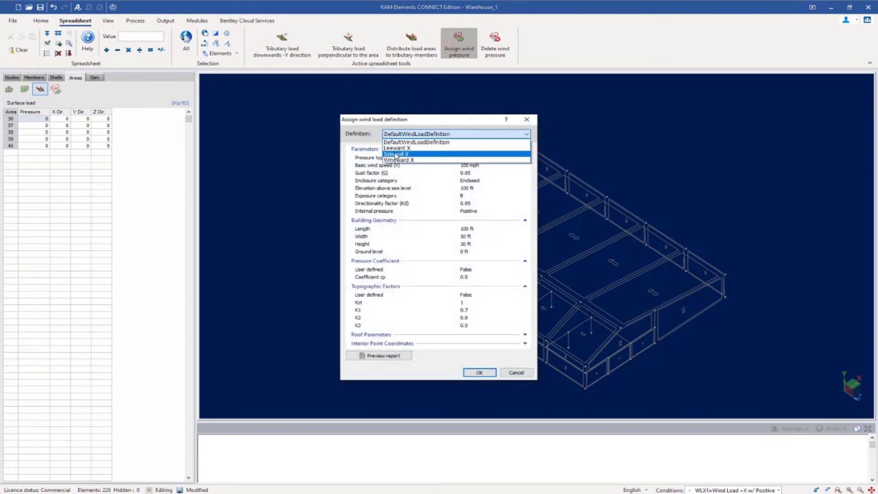
left_click(397, 154)
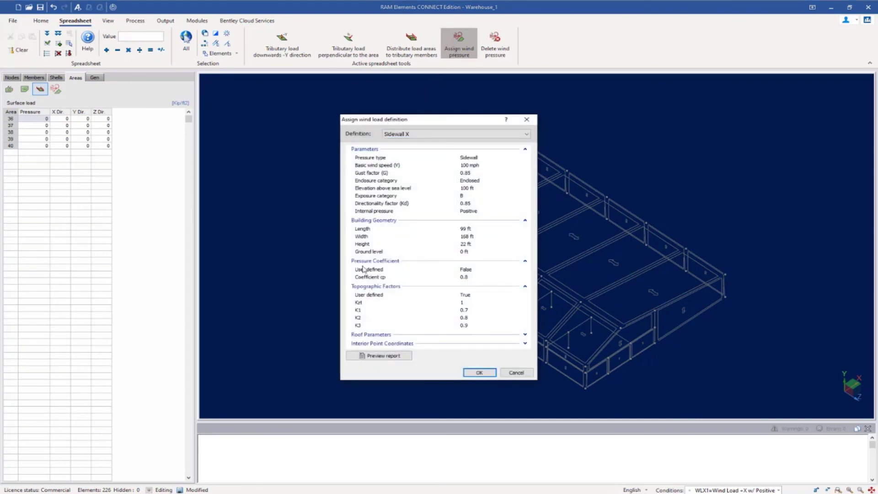
left_click(467, 373)
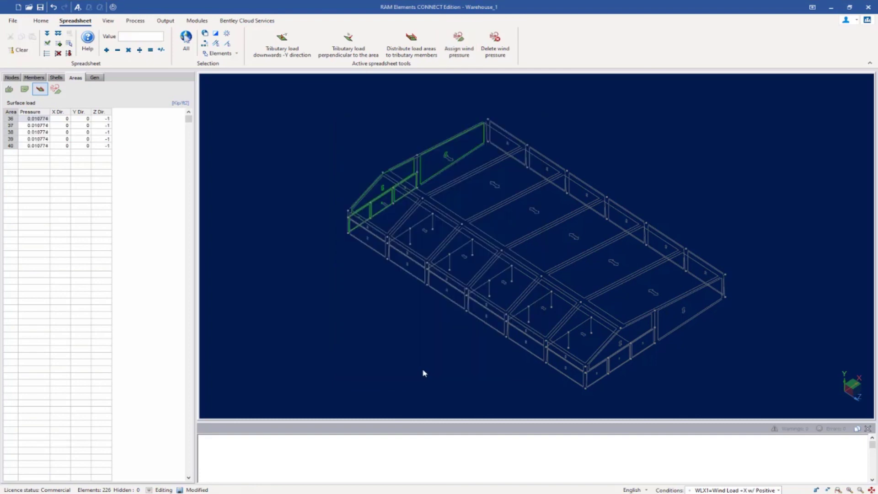
Select all areas of the near gable end wall (areas 31 to 35) and assign them the Sidewall X wind load definition
left_click(669, 321)
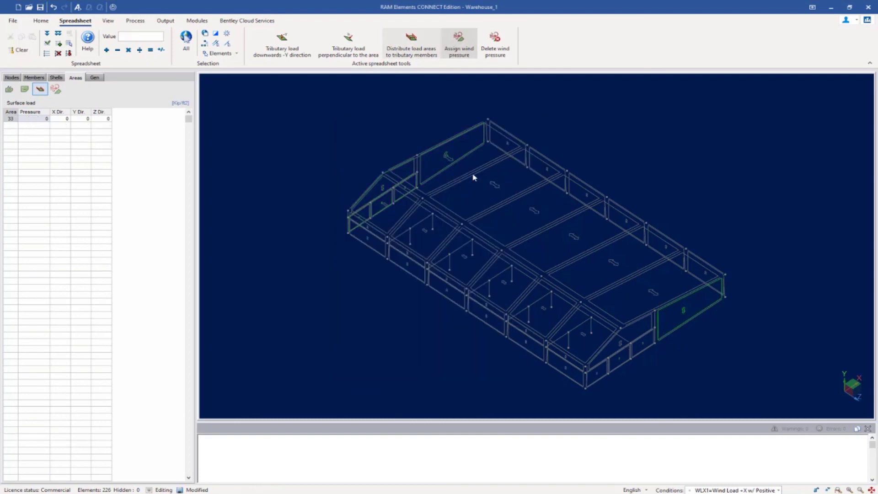
left_click(205, 44)
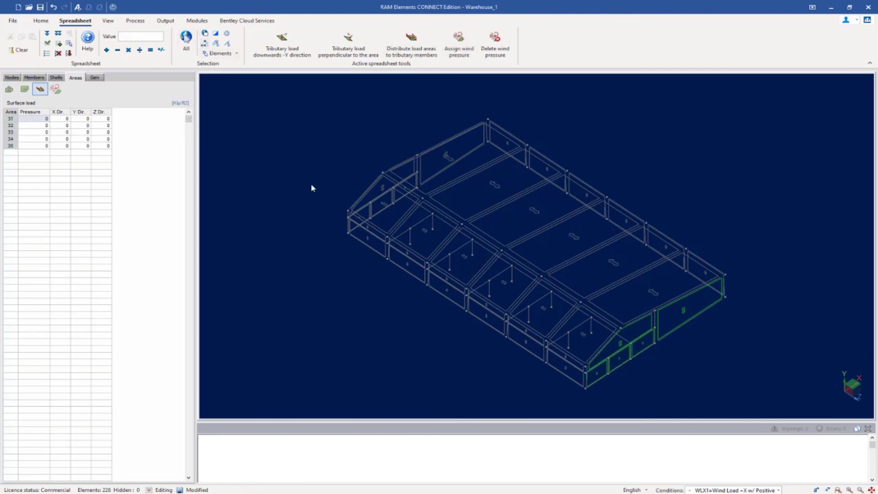
left_click(460, 54)
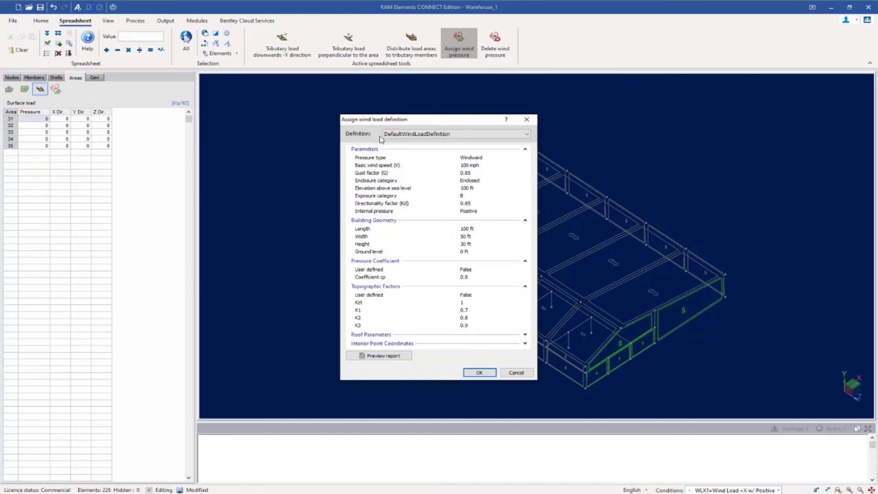
left_click(384, 137)
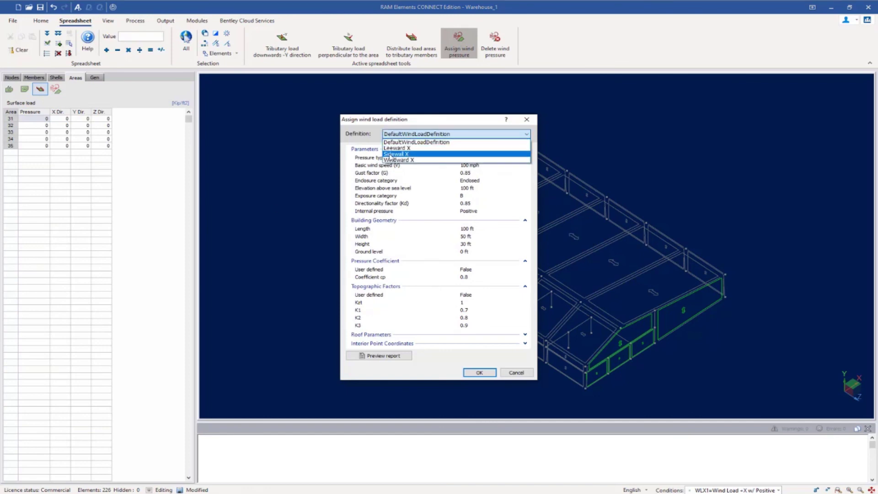
left_click(392, 157)
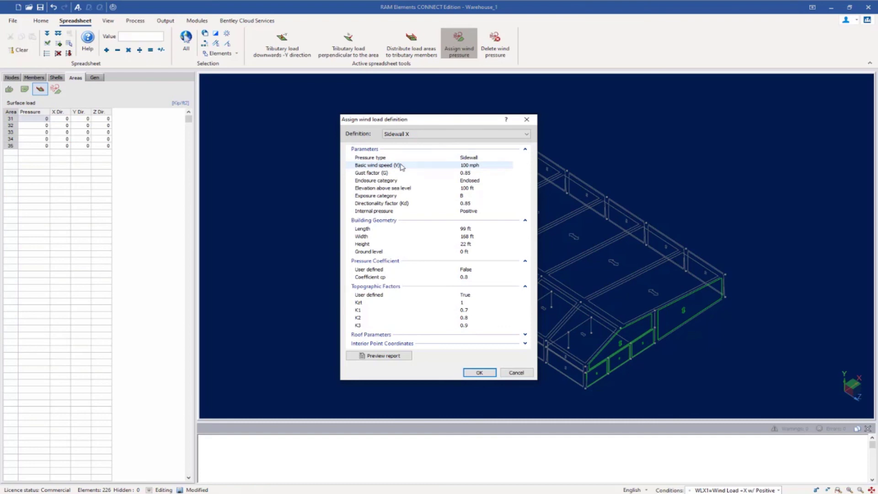
left_click(478, 372)
Select the whole warehouse model and distribute its area loads to the tributary members
left_click_drag(311, 87, 785, 394)
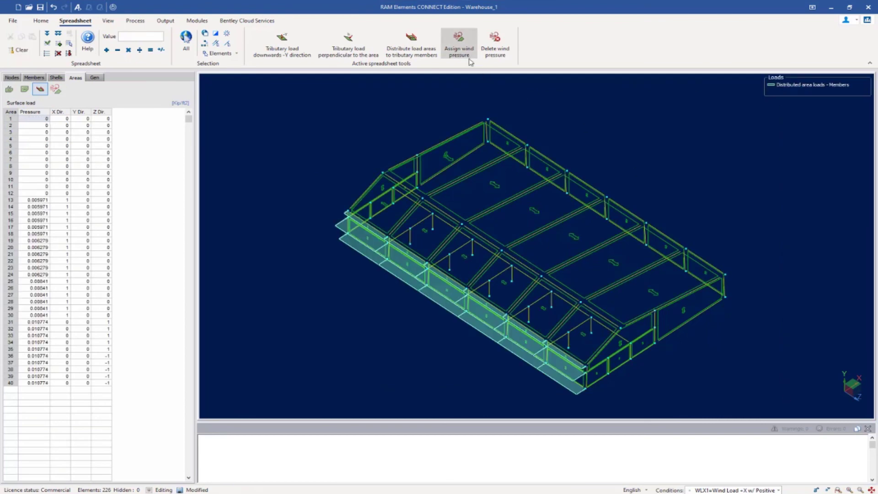
left_click(413, 57)
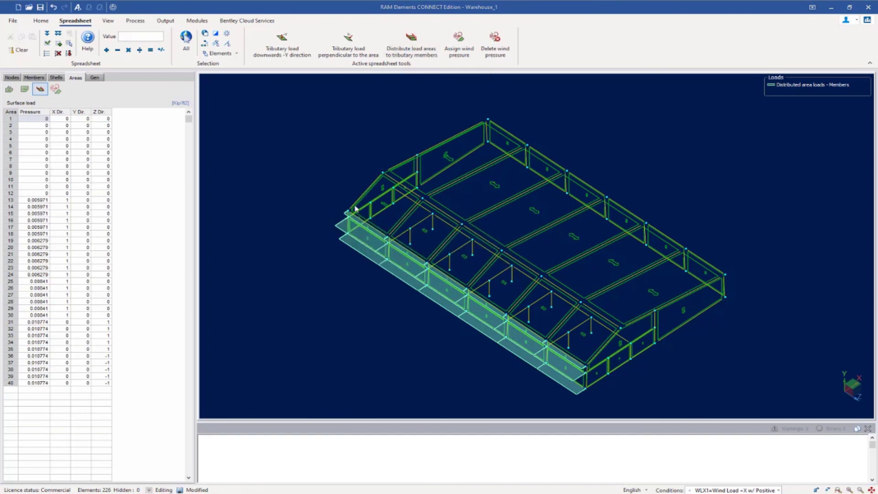